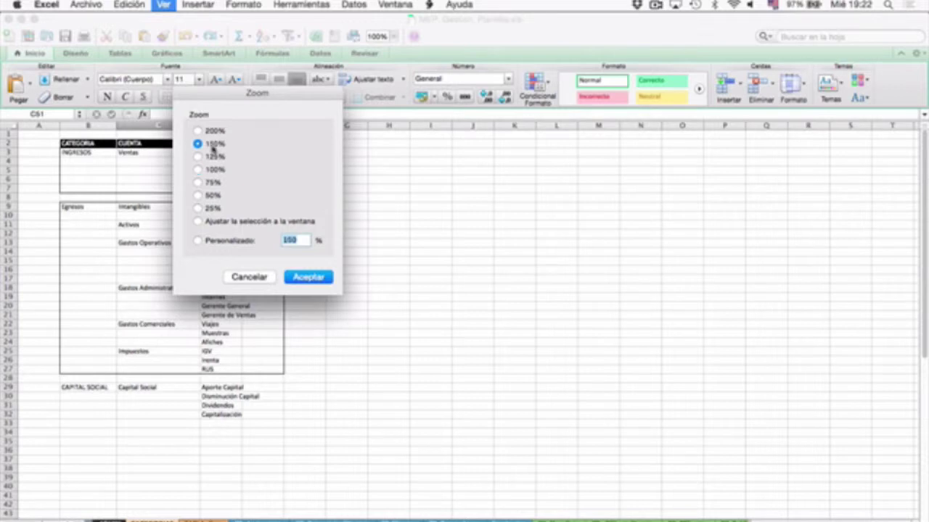
Step: Set the worksheet zoom to 200% and return to the first rows of the sheet
left_click(215, 131)
key("Return")
scroll(235, 222, "up", 9)
scroll(235, 223, "up", 2)
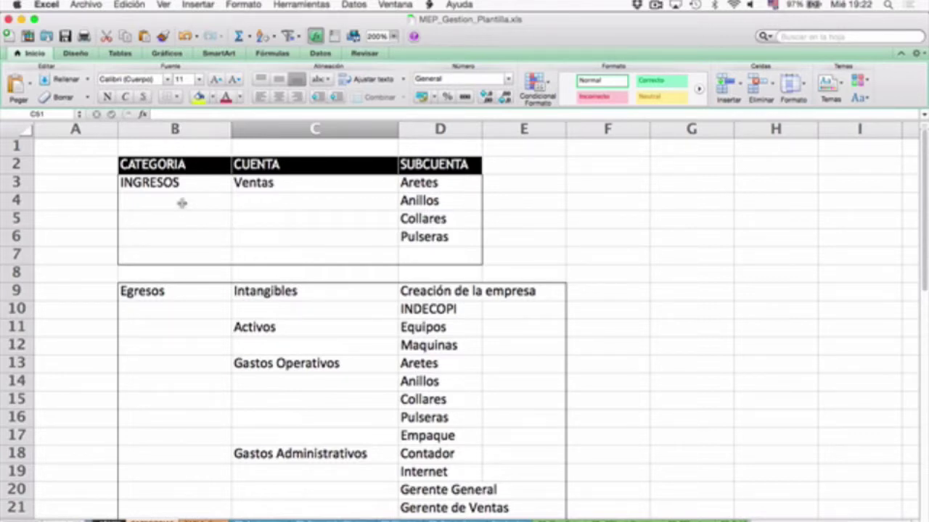
Step: Set a custom worksheet zoom of 250%
left_click(163, 5)
left_click(193, 292)
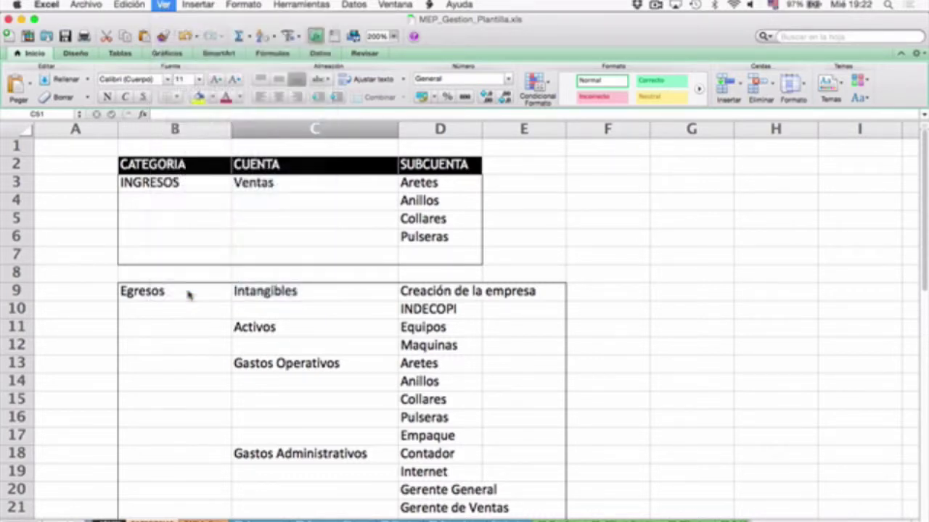
type("2")
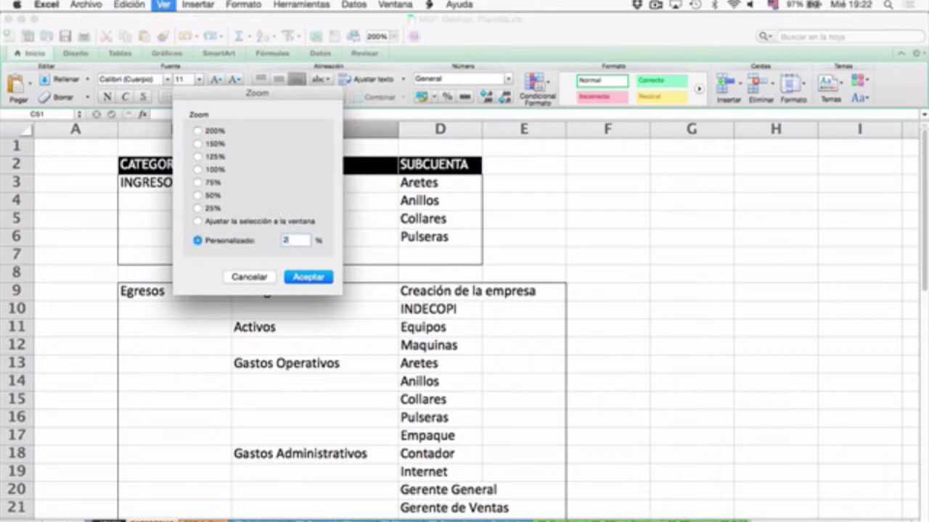
type("50")
key("Return")
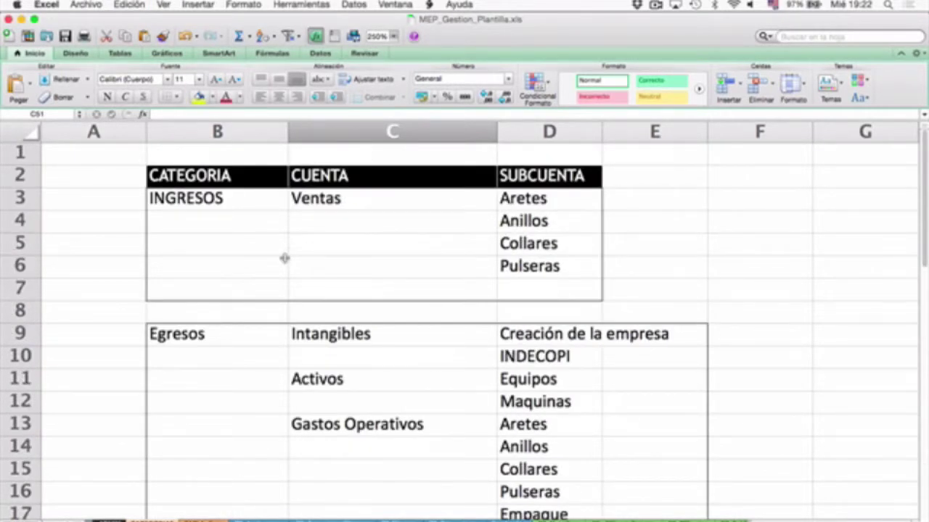
Step: Examine the Ventas account and its subaccounts Aretes, Anillos, Collares and Pulseras
left_click(347, 209)
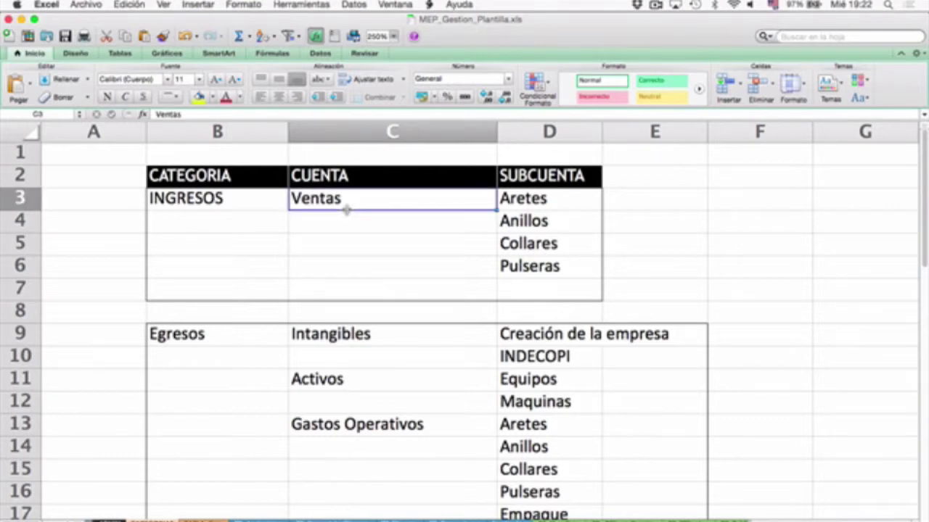
left_click(533, 198)
left_click(533, 217)
left_click(530, 243)
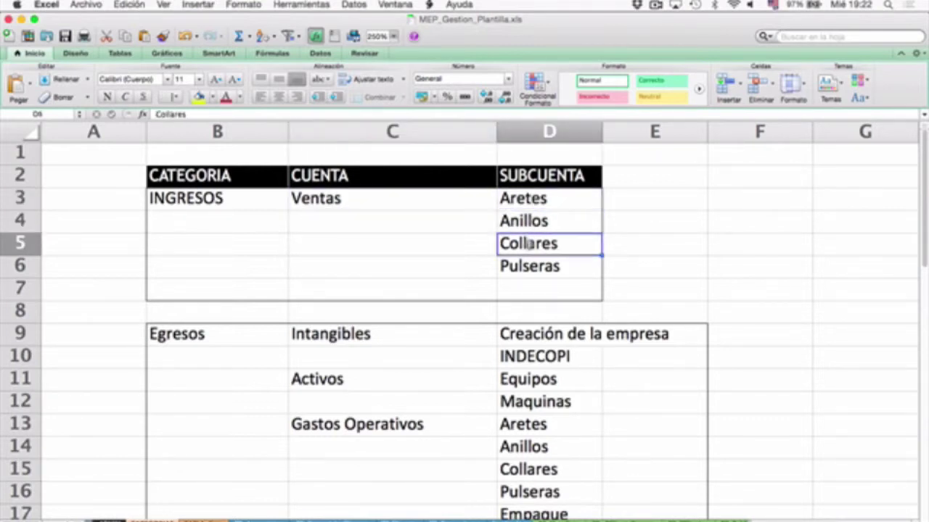
left_click(525, 259)
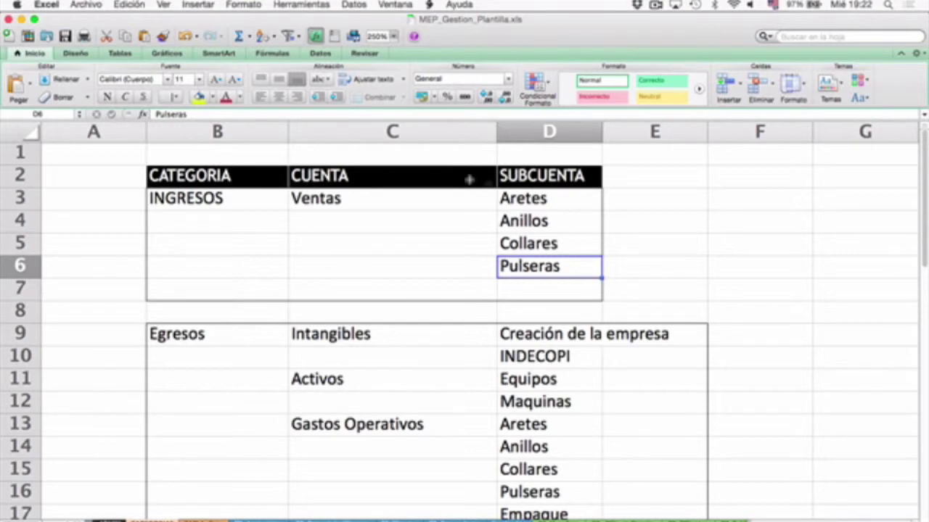
Step: Extend the table's header row with SUBCUENTA2 in E2 and SUBCUENTA3 in F2
left_click(637, 185)
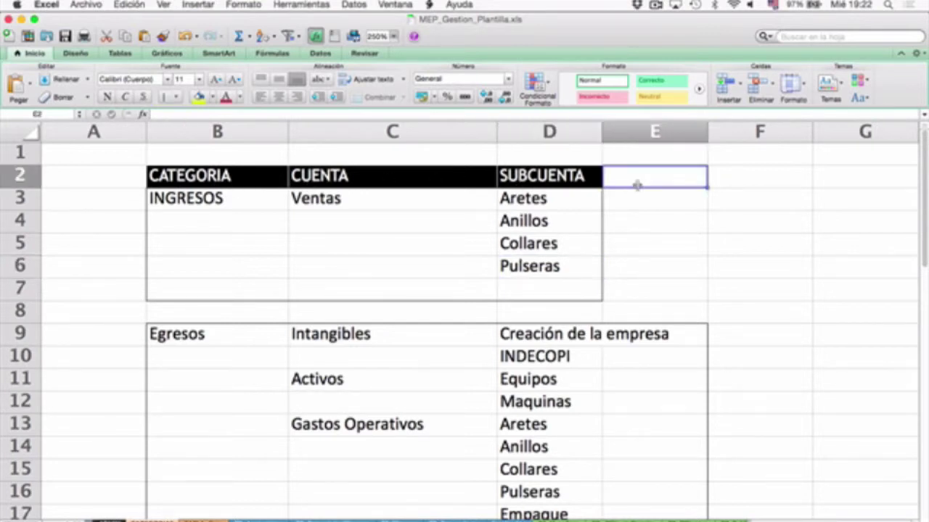
type("SUB")
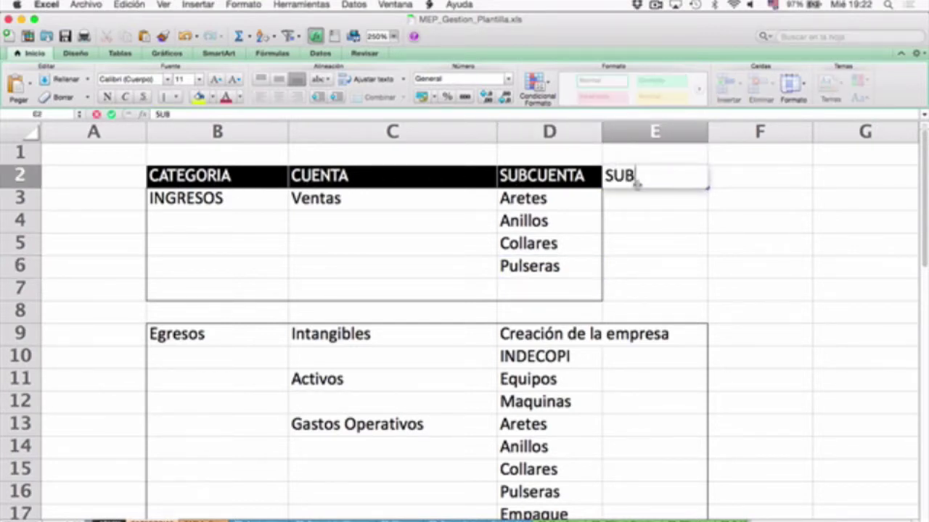
type("CUENTA")
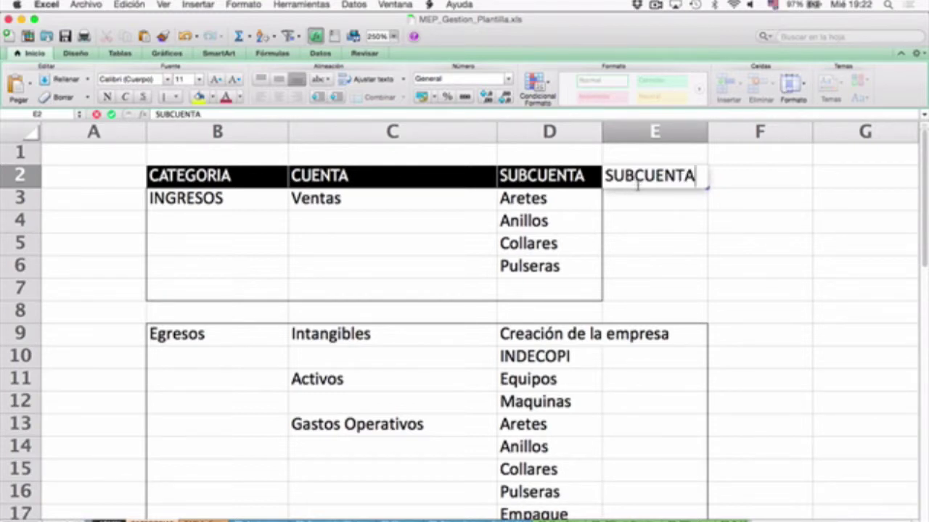
type("2")
key("Return")
key("Right")
key("Up")
type("SUB")
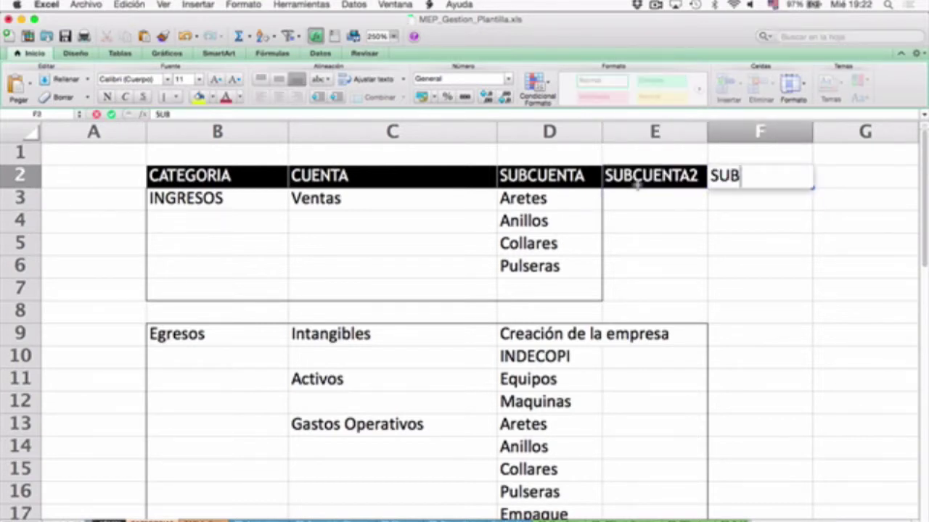
type("CUENTA3")
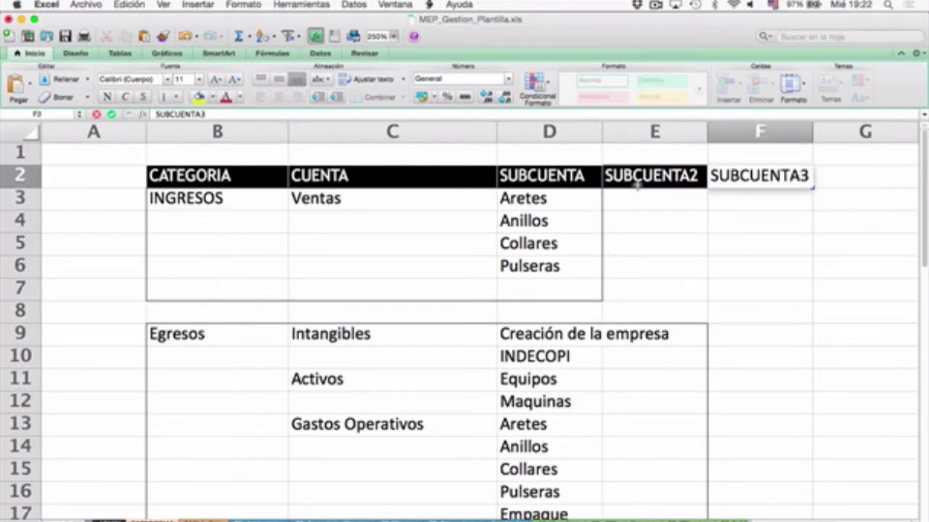
key("Return")
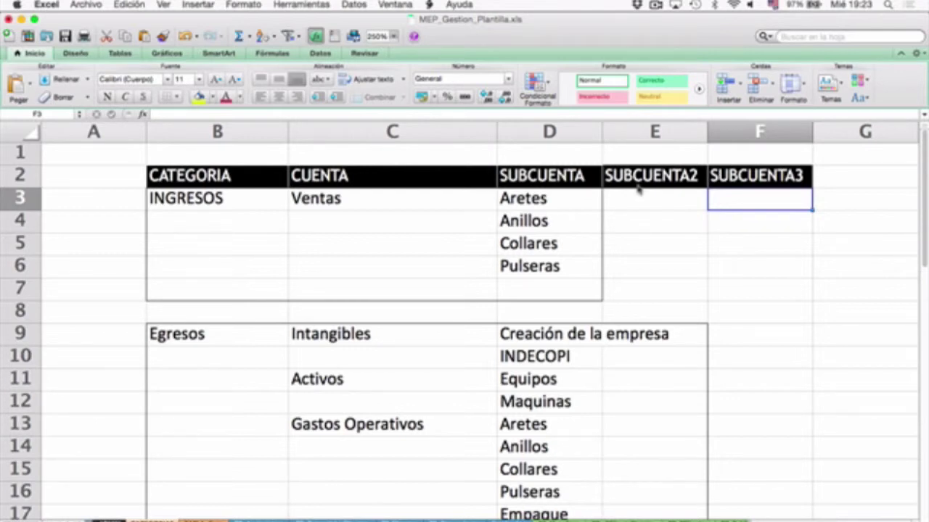
Step: Examine the INGRESOS block from its subaccounts in column D back across to its category in row 3
key("Left")
key("Left")
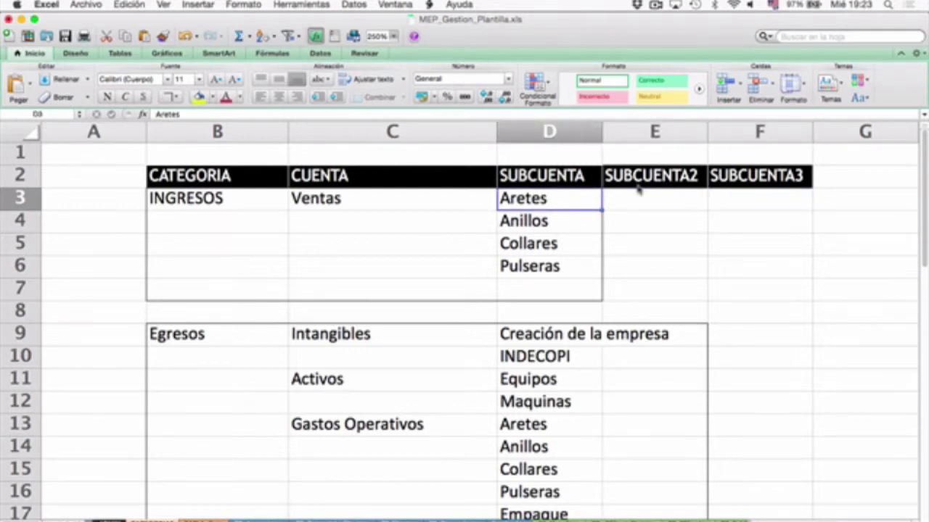
key("Down")
key("Down")
key("Down")
key("Up")
key("Up")
key("Up")
key("Left")
key("Left")
key("Left")
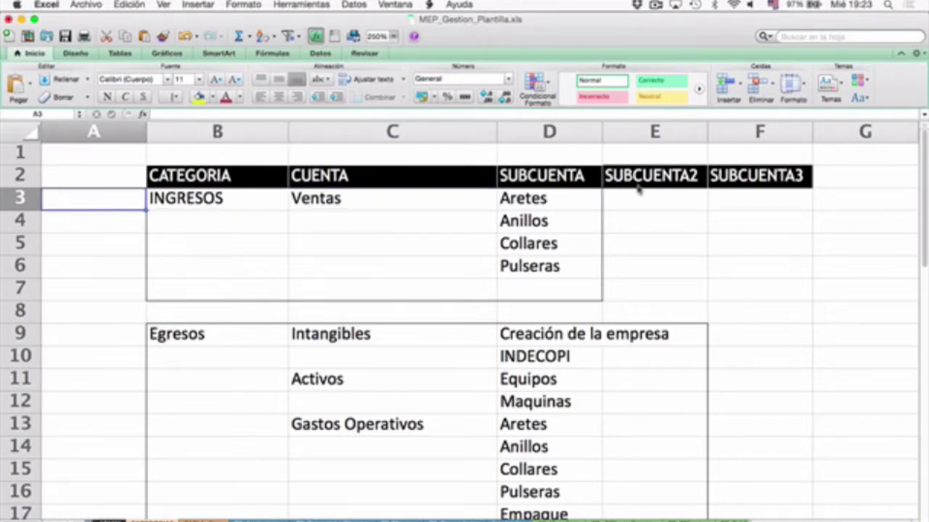
Step: Examine the category column from INGRESOS through the whole Egresos block
key("Right")
key("Down")
key("Down")
key("Down")
key("Down")
key("Down")
key("Down")
key("Down")
key("Down")
key("Down")
key("Down")
key("Down")
key("Down")
key("Down")
key("Down")
key("Down")
key("Down")
key("Down")
key("Down")
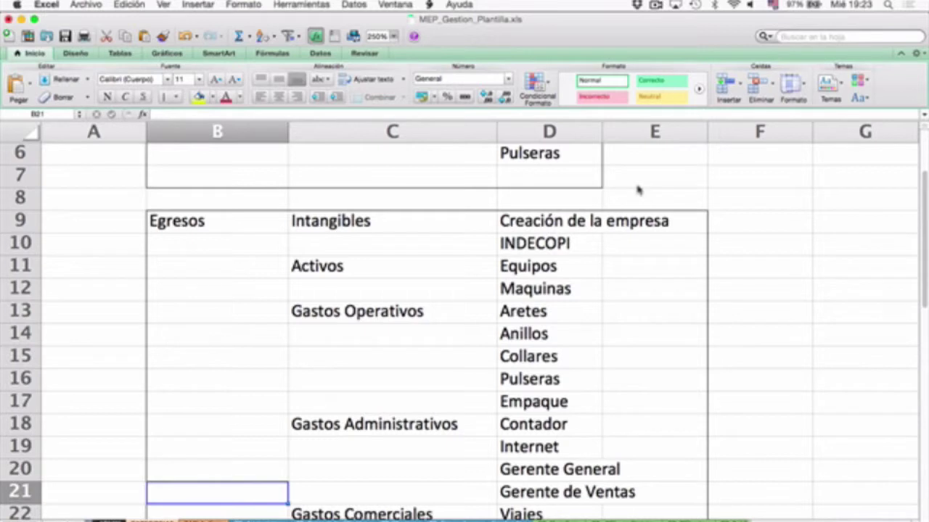
key("Down")
key("Down")
key("Down")
key("Down")
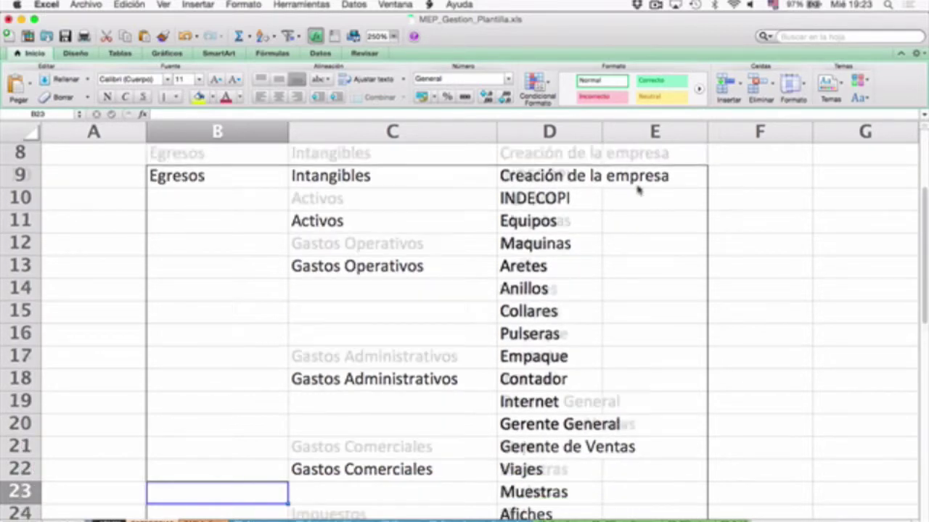
key("Down")
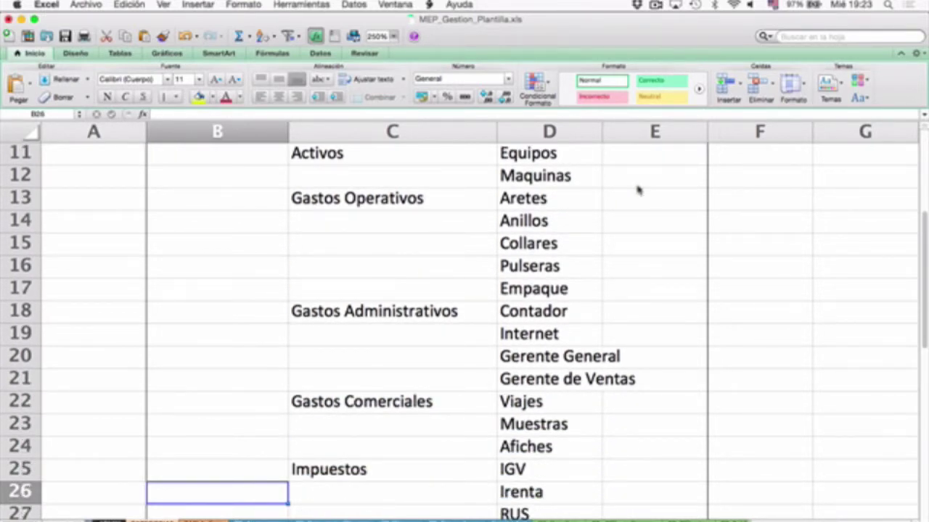
Step: Examine the Egresos accounts in column C, working back up to Intangibles in C9
key("Up")
key("Up")
key("Right")
key("Up")
key("Up")
key("Up")
key("Up")
key("Up")
key("Up")
key("Up")
key("Up")
key("Up")
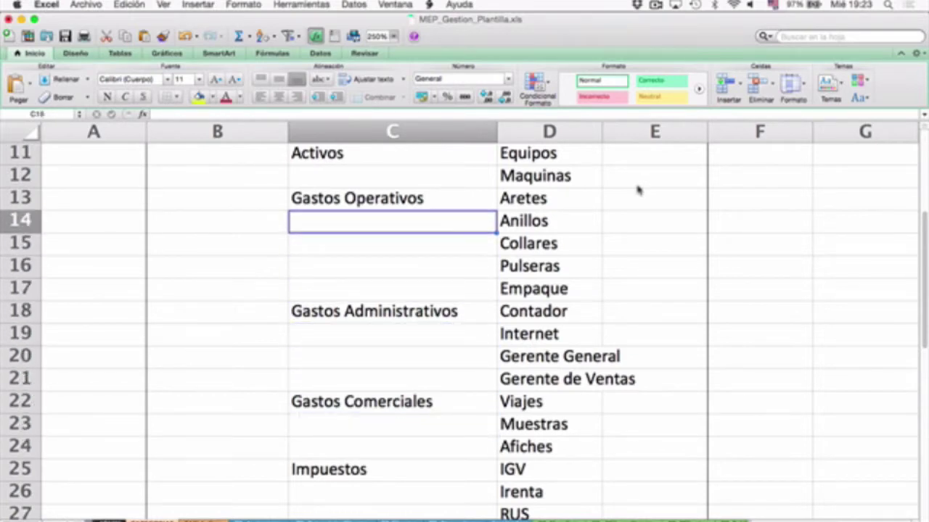
key("Up")
key("Up")
key("Up")
key("Up")
key("Up")
key("Up")
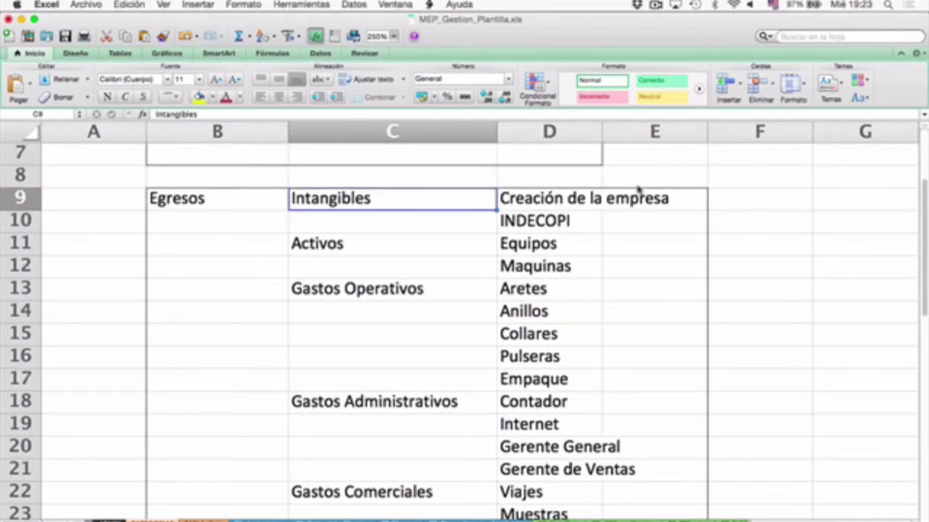
Step: Examine each Egresos account in column C in order, from Intangibles down to Impuestos
key("Down")
key("Down")
key("Down")
key("Down")
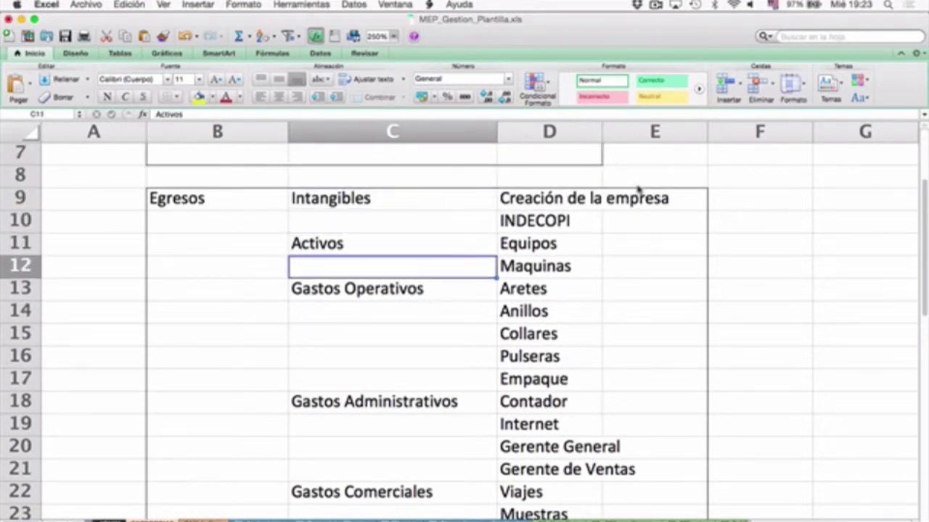
key("Down")
key("Down")
key("Down")
key("Down")
key("Down")
key("Down")
key("Down")
key("Down")
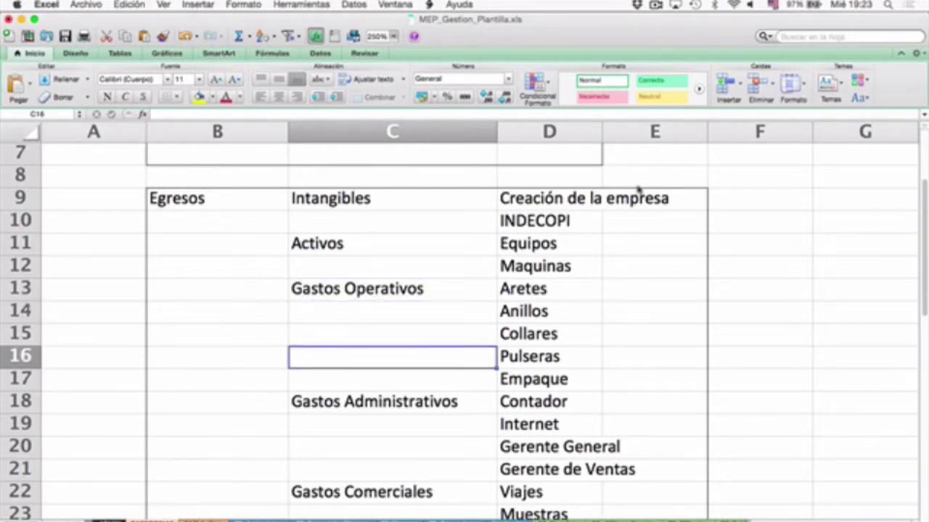
key("Down")
key("Down")
key("Down")
key("Down")
key("Down")
key("Down")
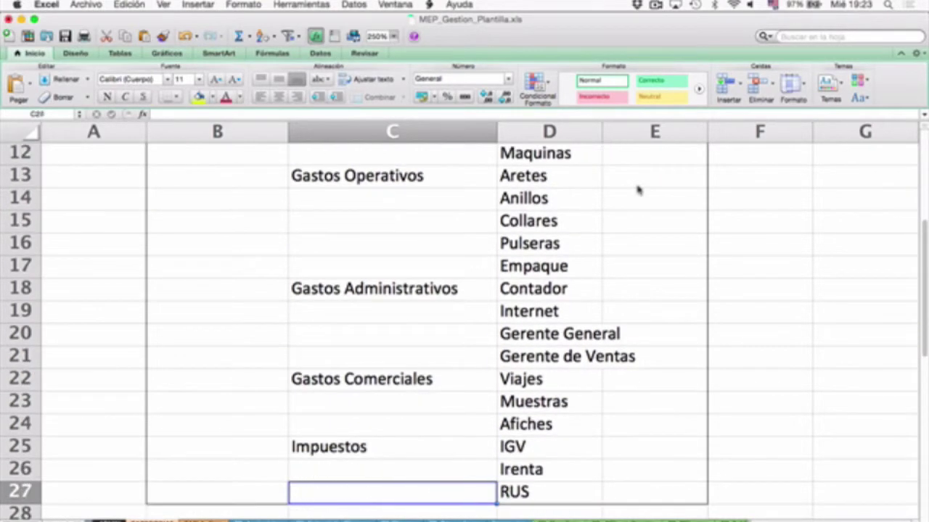
Step: Examine the Gastos Comerciales, Impuestos and Capital Social accounts in column C, ending on Impuestos
key("Up")
key("Up")
key("Up")
key("Up")
key("Up")
key("Down")
key("Down")
key("Down")
key("Down")
key("Down")
key("Down")
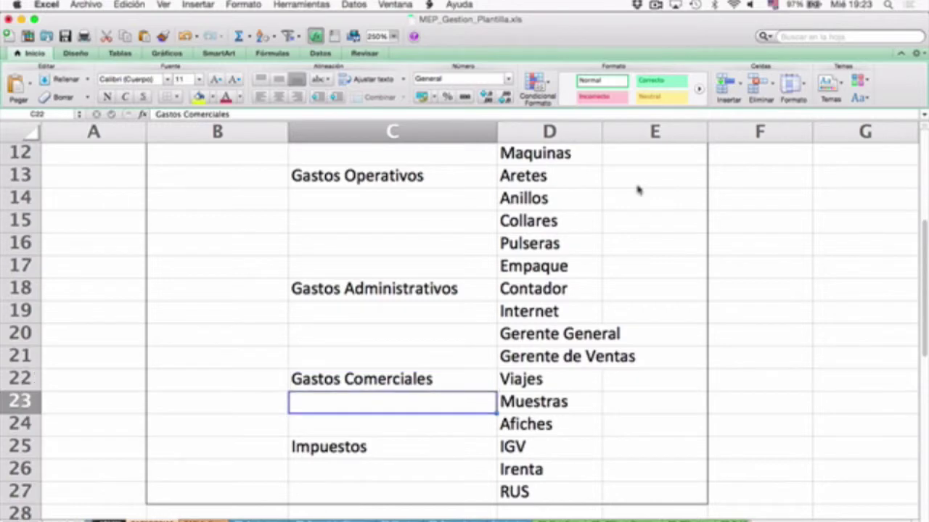
key("Down")
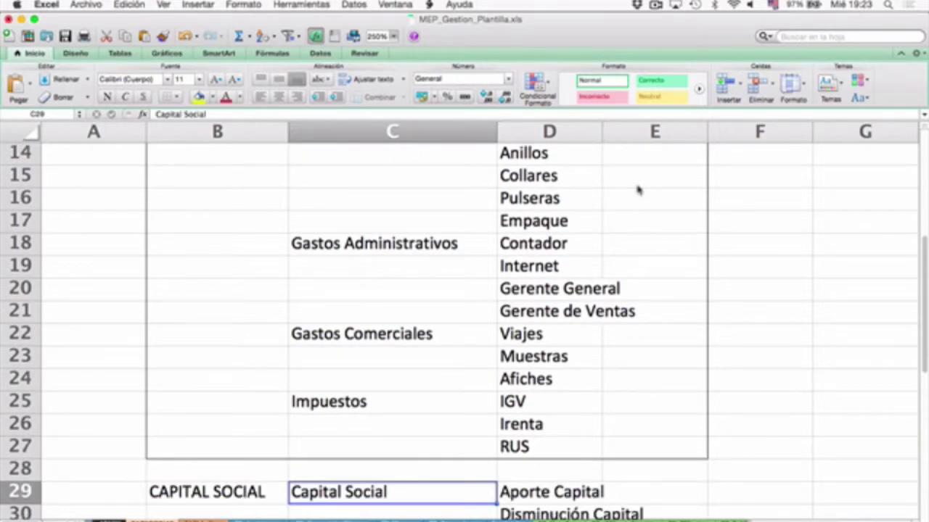
key("Up")
key("Up")
key("Up")
key("Up")
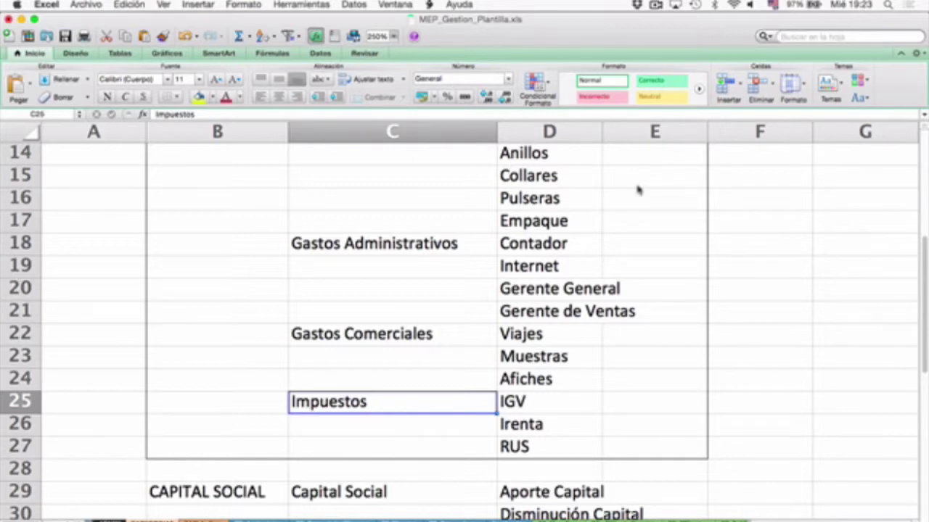
Step: Examine the Aretes and Anillos subaccounts of INGRESOS and the SUBCUENTA2 cell beside Anillos
scroll(638, 190, "up", 6)
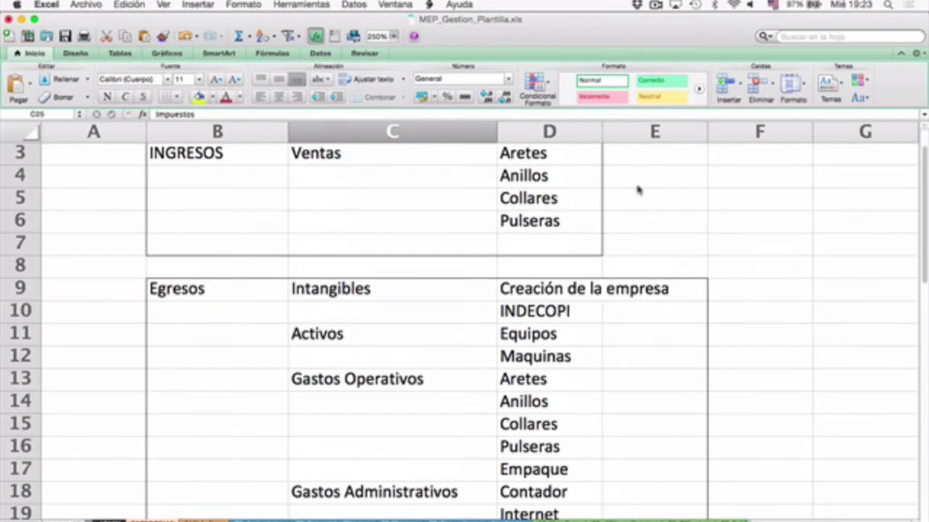
scroll(576, 240, "up", 2)
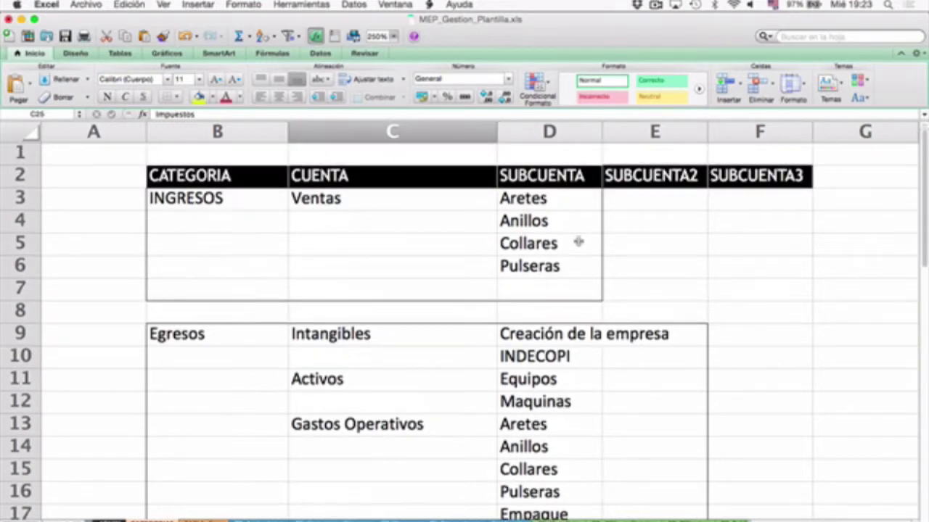
left_click(551, 201)
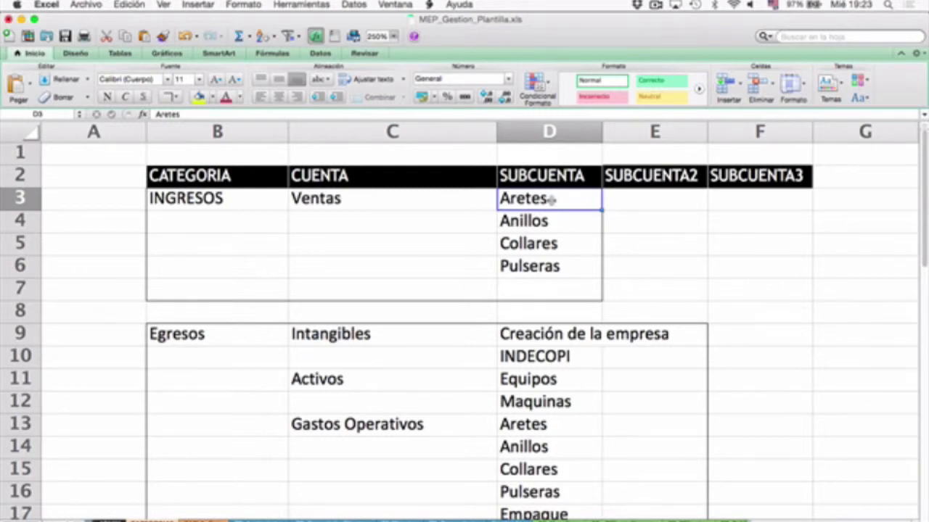
key("Down")
key("Up")
key("Down")
key("Right")
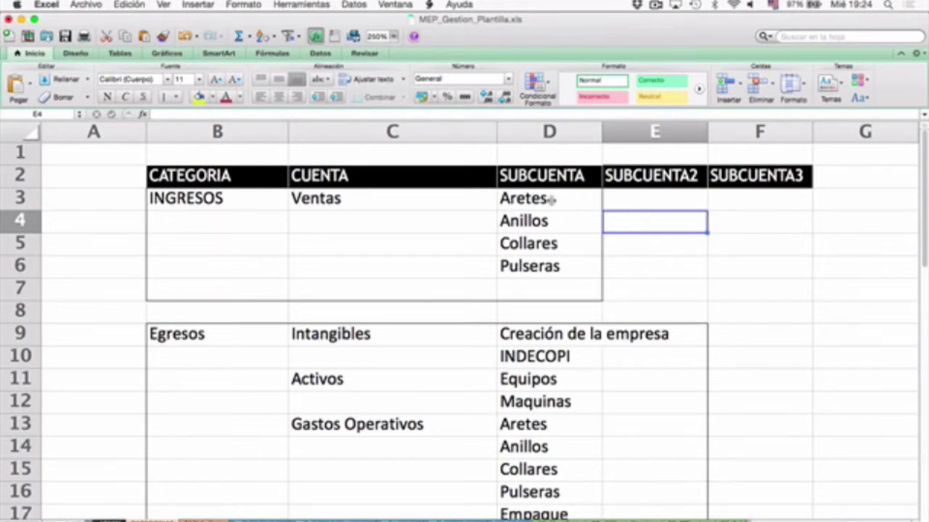
Step: Examine the subaccounts in column D from the INGRESOS block down through the Egresos block
key("Left")
key("Down")
key("Down")
key("Down")
key("Down")
key("Down")
key("Down")
key("Down")
key("Down")
key("Down")
key("Down")
key("Down")
key("Down")
key("Down")
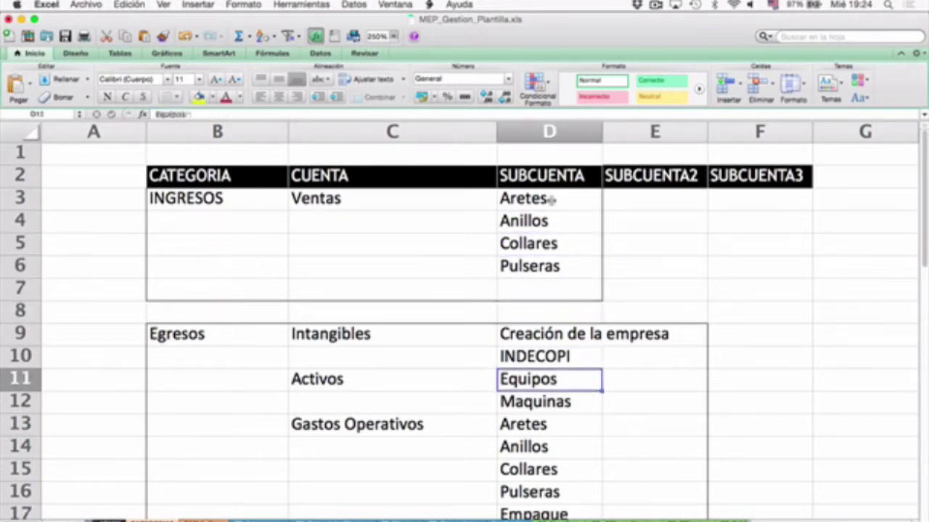
key("Down")
key("Down")
key("Down")
key("Down")
key("Down")
Step: Examine the Gastos Operativos account with its subaccounts Aretes to Pulseras in C13:D16, ending on Aretes in D13
key("Left")
key("Up")
key("Up")
key("Up")
key("Up")
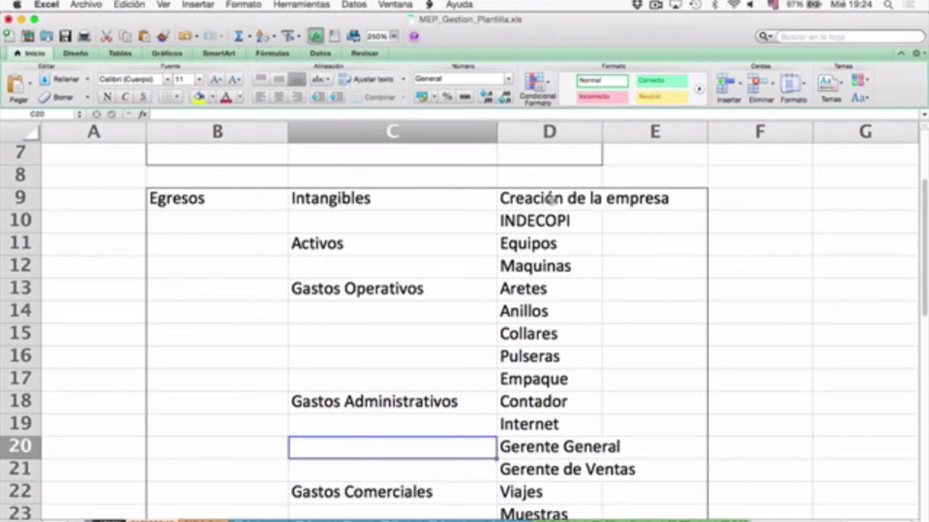
key("Up")
key("Up")
key("Up")
key("Up")
key("Up")
key("Right")
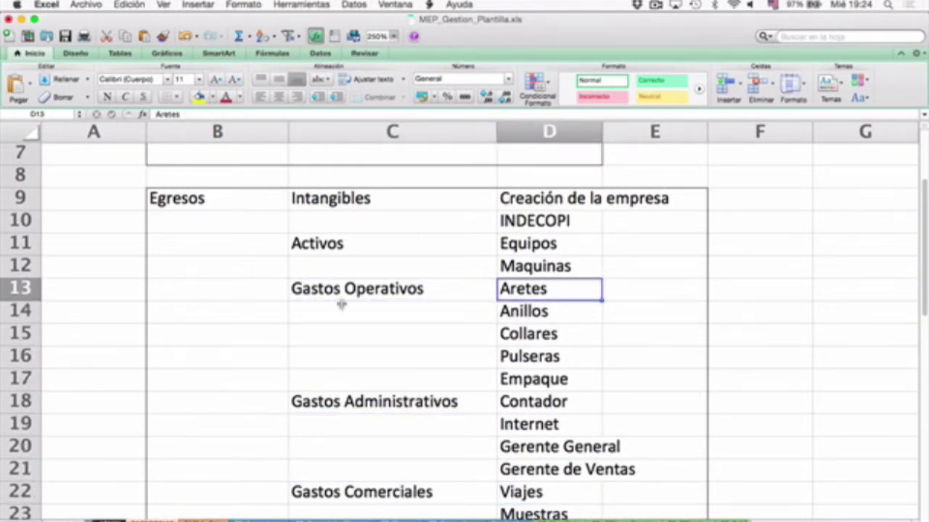
left_click_drag(341, 288, 534, 358)
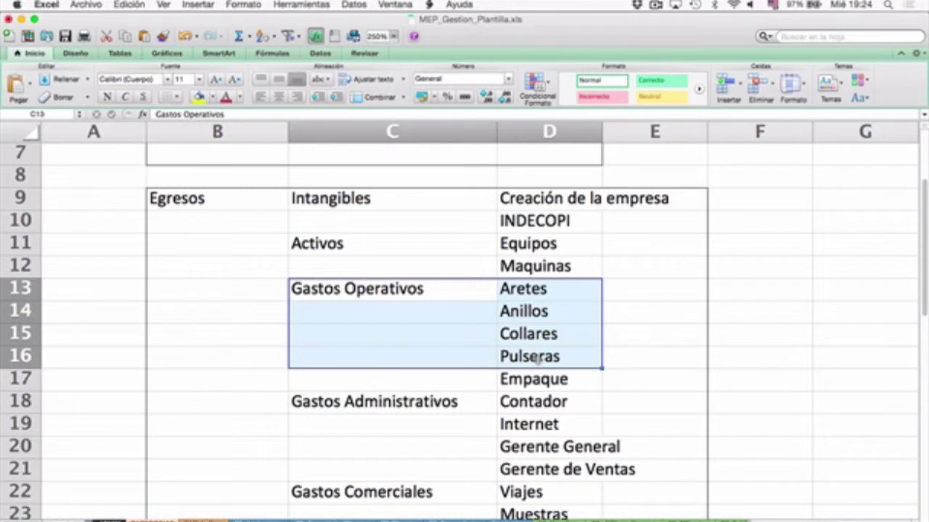
left_click(540, 293)
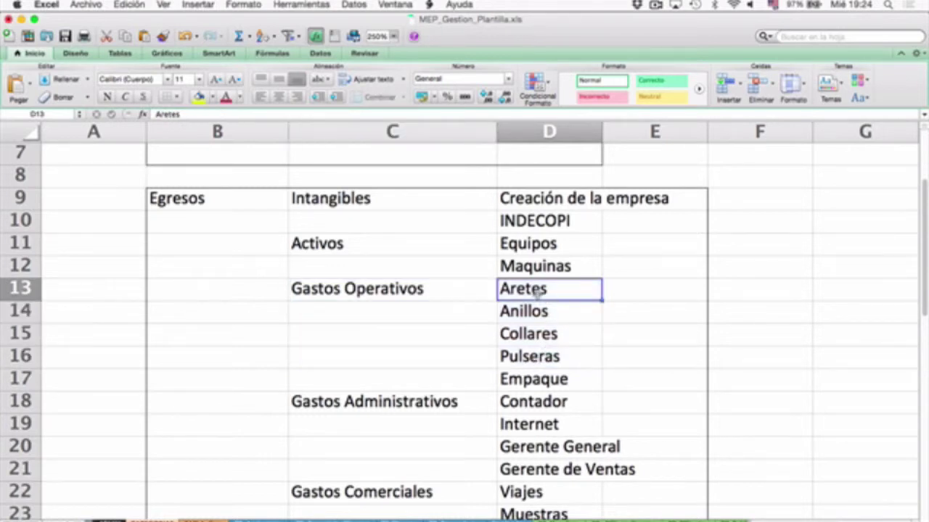
Step: Examine the Egresos subaccounts in column D from Anillos down to RUS and the start of the CAPITAL SOCIAL block
key("Down")
key("Down")
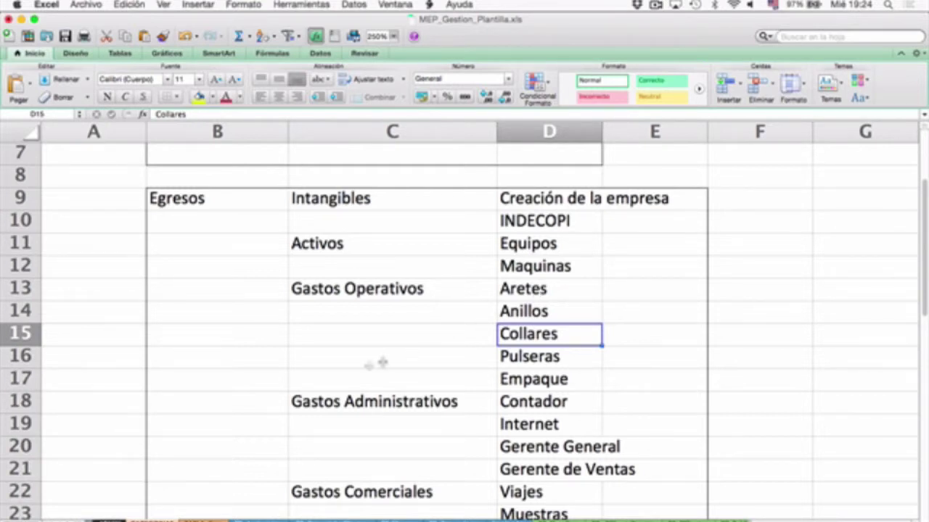
scroll(354, 370, "down", 5)
scroll(355, 370, "down", 2)
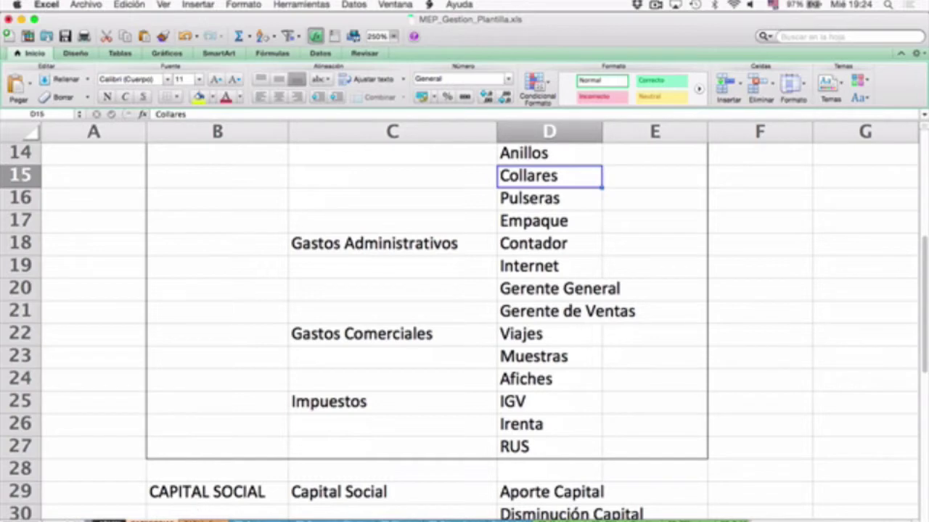
Step: Open the sheet containing the CAJA table and set its zoom to 300%
left_click(153, 519)
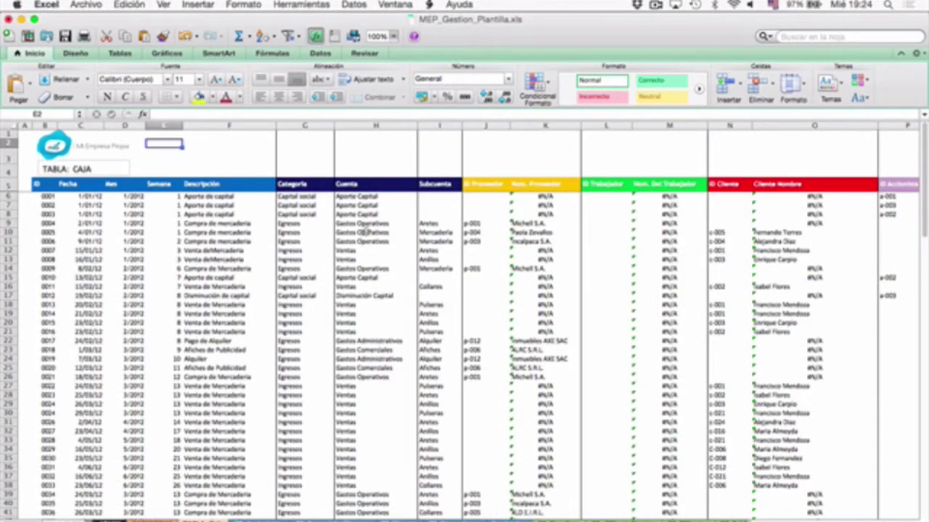
left_click(86, 5)
mouse_move(163, 5)
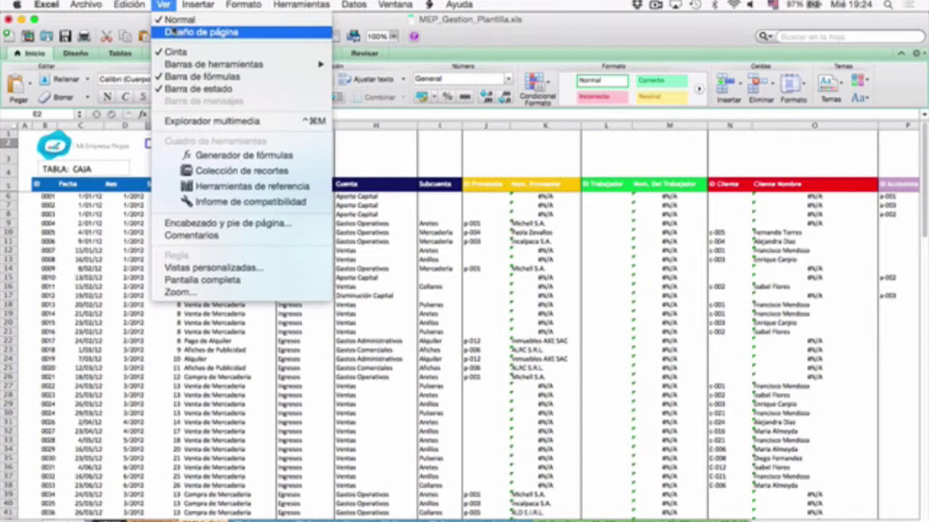
left_click(205, 292)
left_click(215, 132)
type("300")
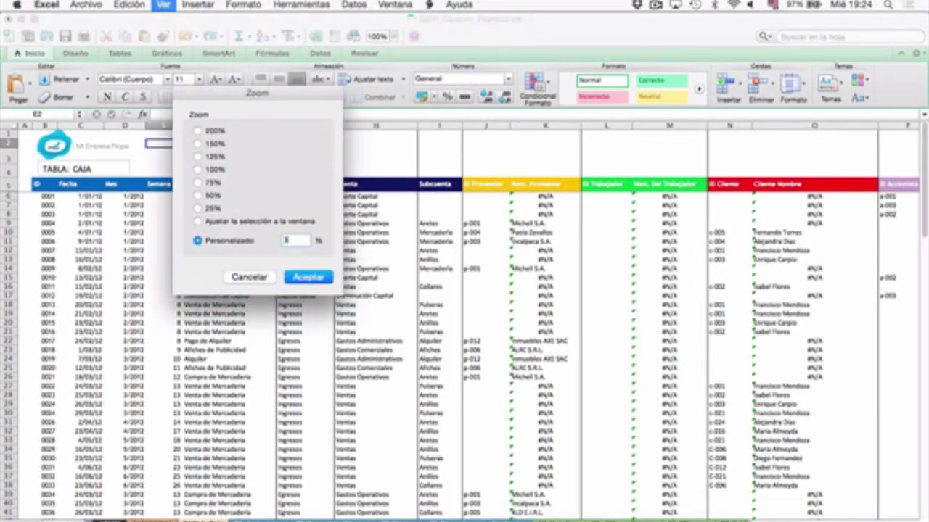
key("Return")
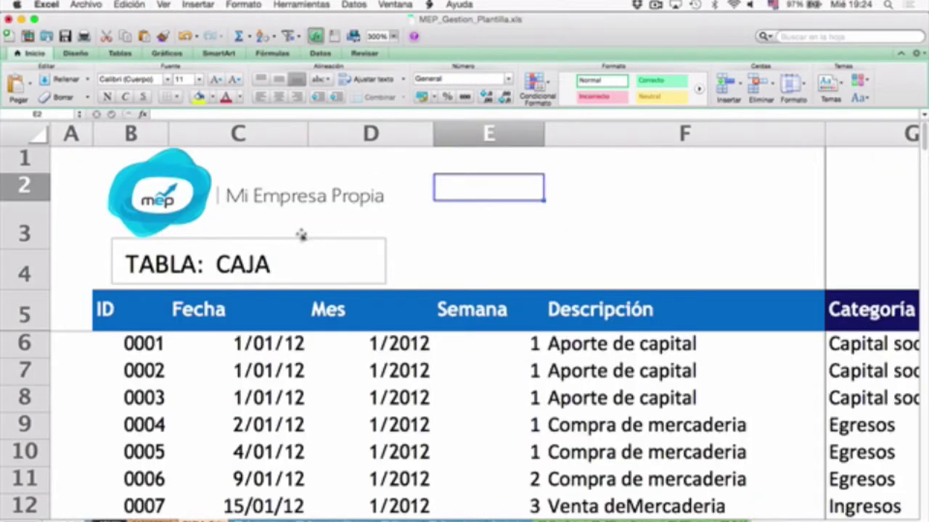
Step: Examine the ID and Fecha columns of the CAJA table, ending on the first record's date in C6
left_click(477, 244)
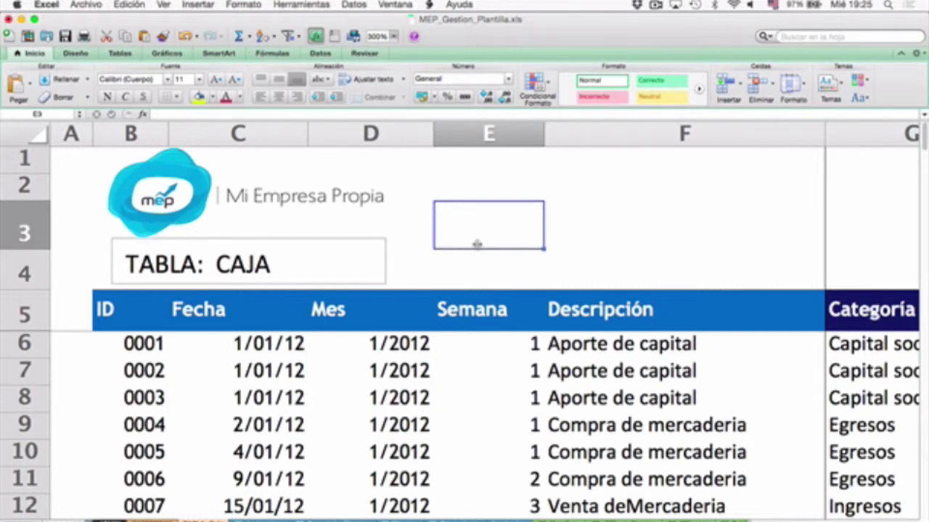
key("Left")
key("Left")
key("Left")
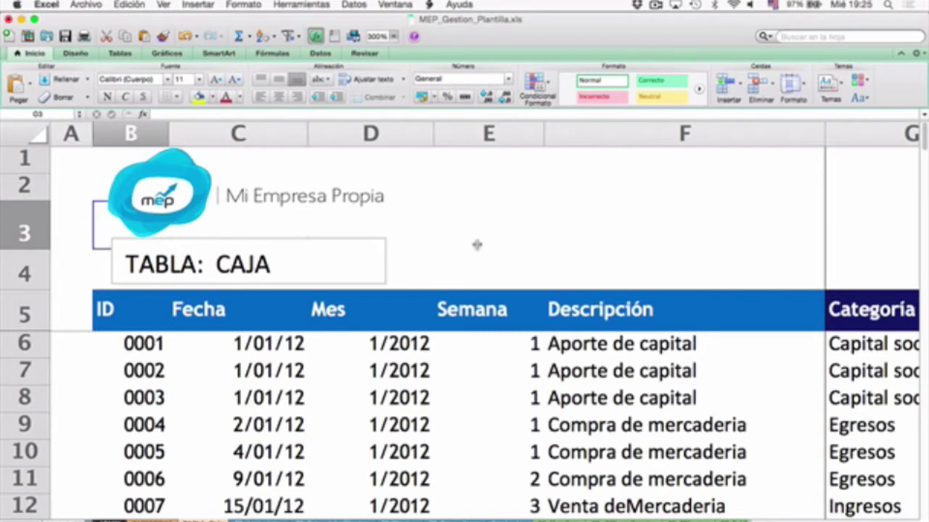
key("Down")
key("Down")
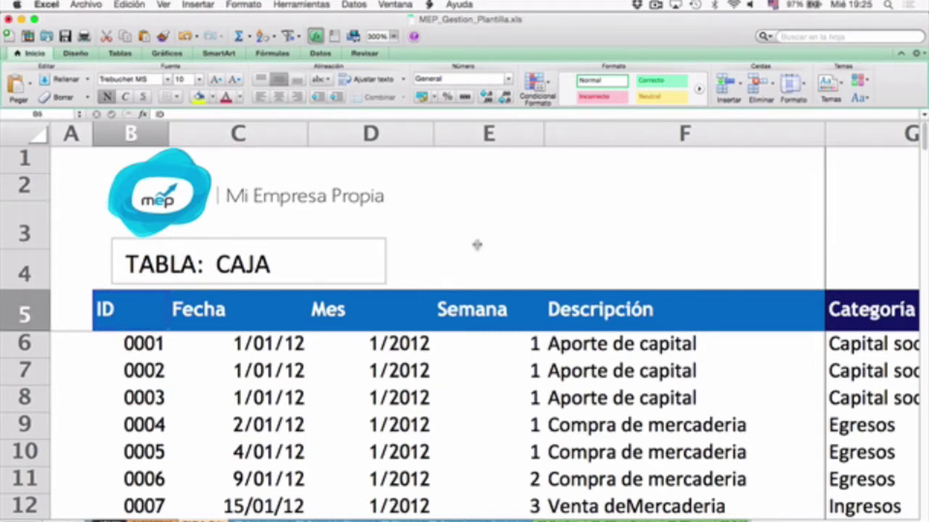
key("Down")
key("Right")
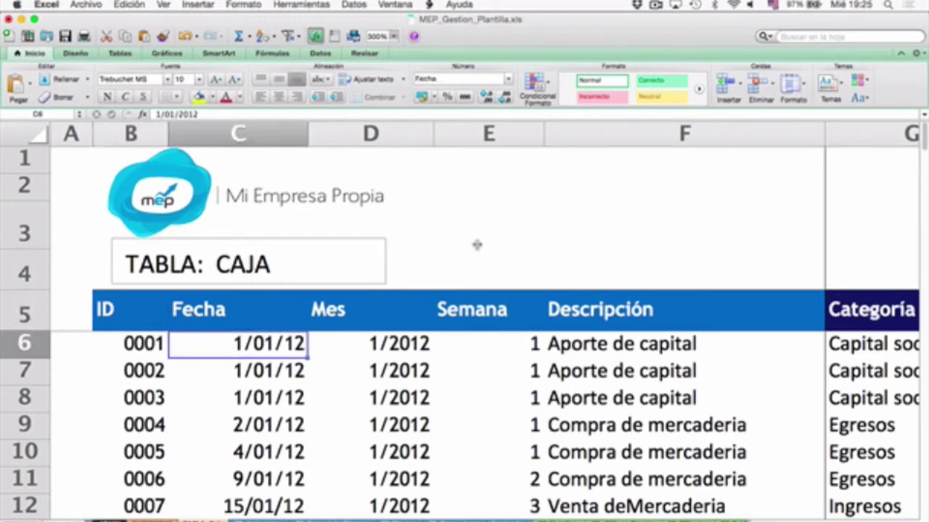
Step: Examine the Mes values in column D of the CAJA table from the first records down to row 29
key("Down")
key("Down")
key("Right")
key("Down")
key("Down")
key("Down")
key("Down")
key("Down")
key("Down")
key("Down")
key("Down")
key("Down")
key("Down")
key("Down")
key("Down")
key("Down")
key("Down")
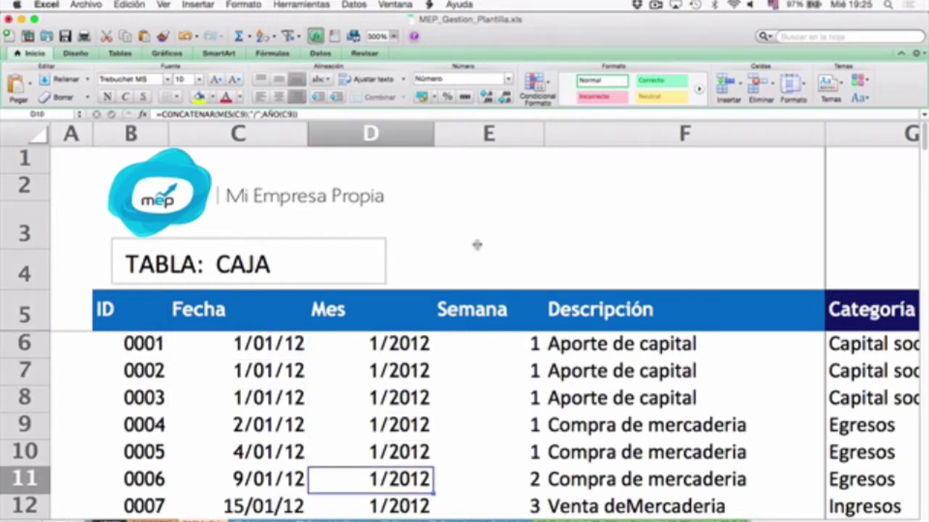
key("Down")
key("Down")
key("Down")
key("Down")
key("Down")
key("Down")
key("Down")
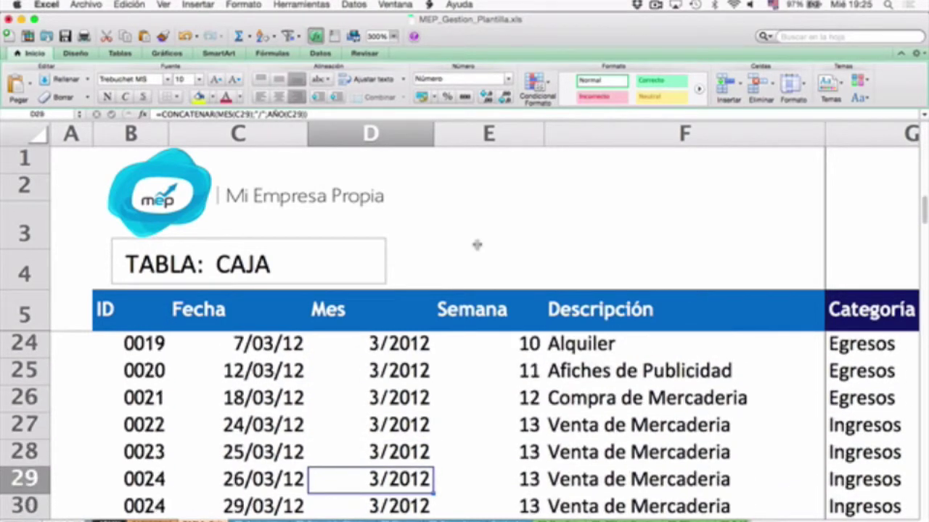
Step: Review the Mes column back up from row 29 to the start of the CAJA sheet, ending on D1
key("Up")
key("Up")
key("Up")
key("Up")
key("Up")
key("Up")
key("Up")
key("Up")
key("Up")
key("Up")
key("Up")
key("Up")
key("Up")
key("Up")
key("Up")
key("Up")
key("Up")
key("Up")
key("Up")
key("Up")
key("Up")
key("Up")
key("Up")
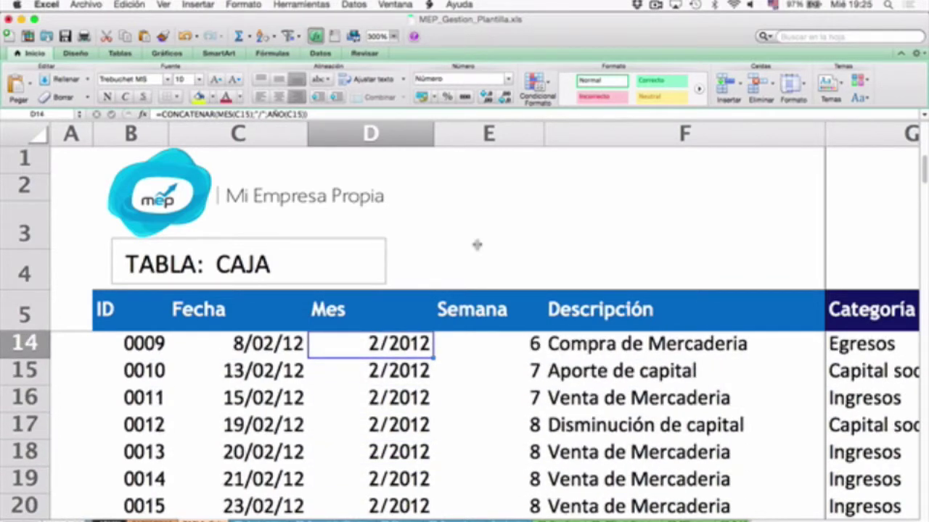
key("Up")
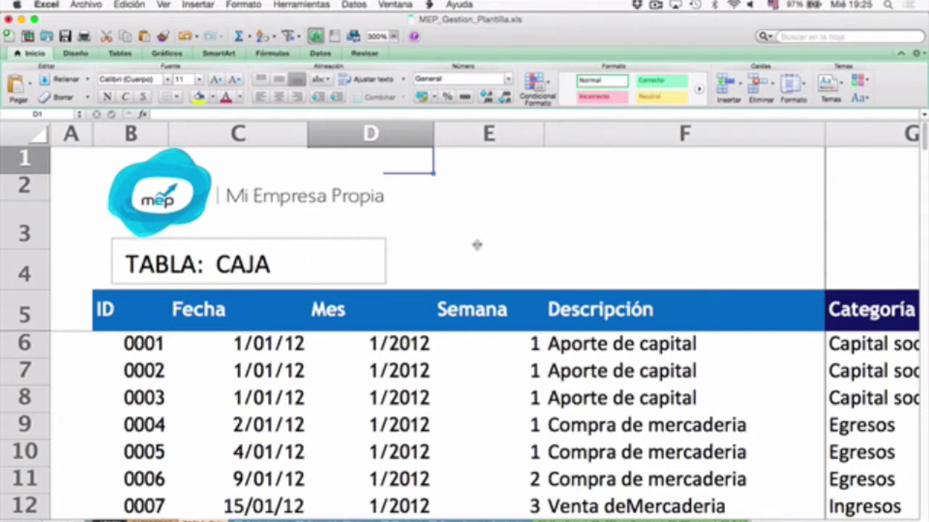
Step: Open the ACCIONISTAS sheet and apply a zoom level to it
left_click(266, 518)
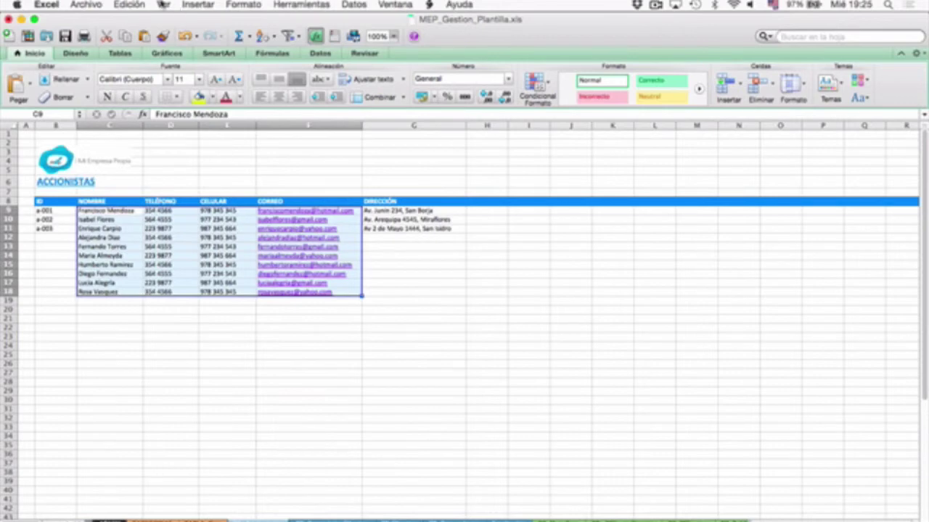
left_click(164, 5)
mouse_move(197, 5)
mouse_move(163, 6)
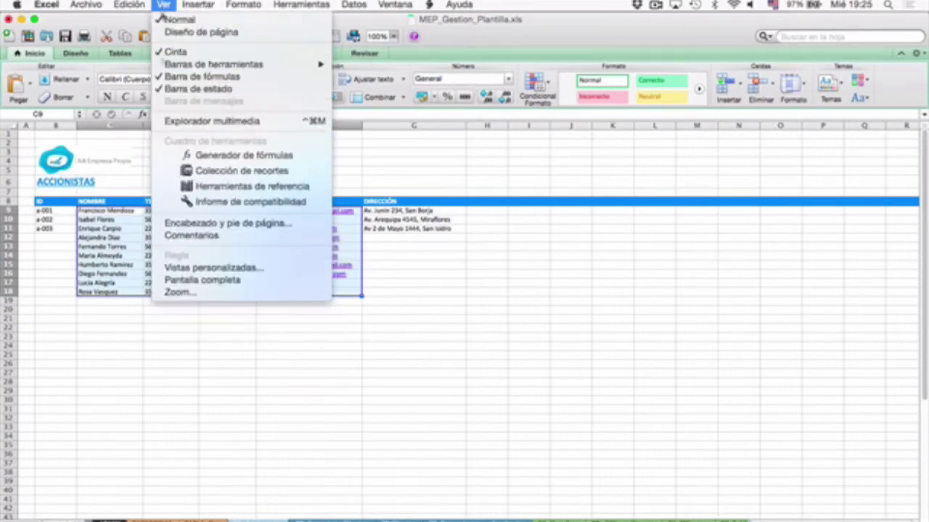
left_click(168, 293)
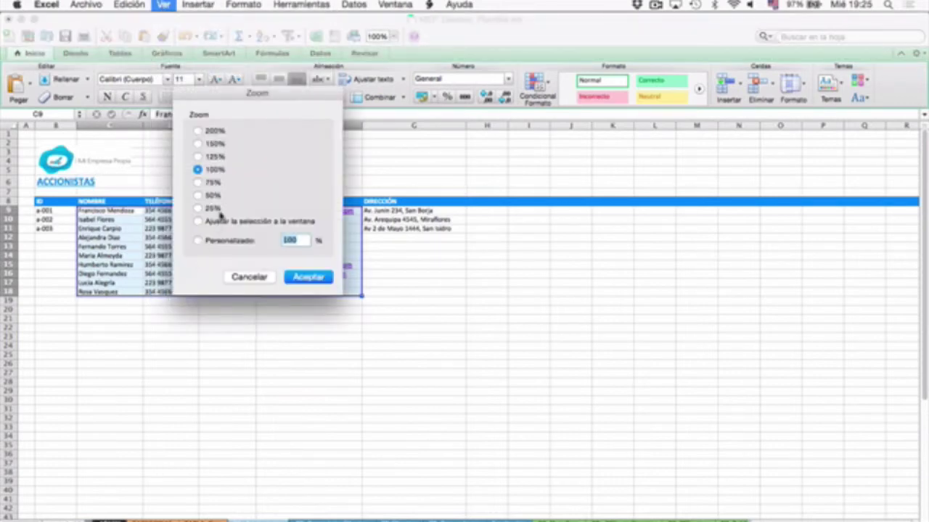
key("Return")
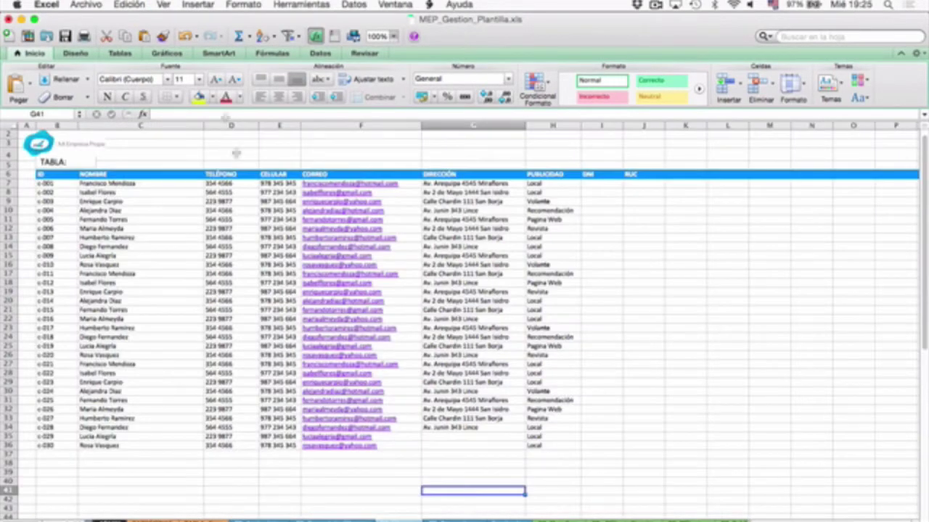
Step: Set the zoom of the customer table sheet to 350%
left_click(163, 4)
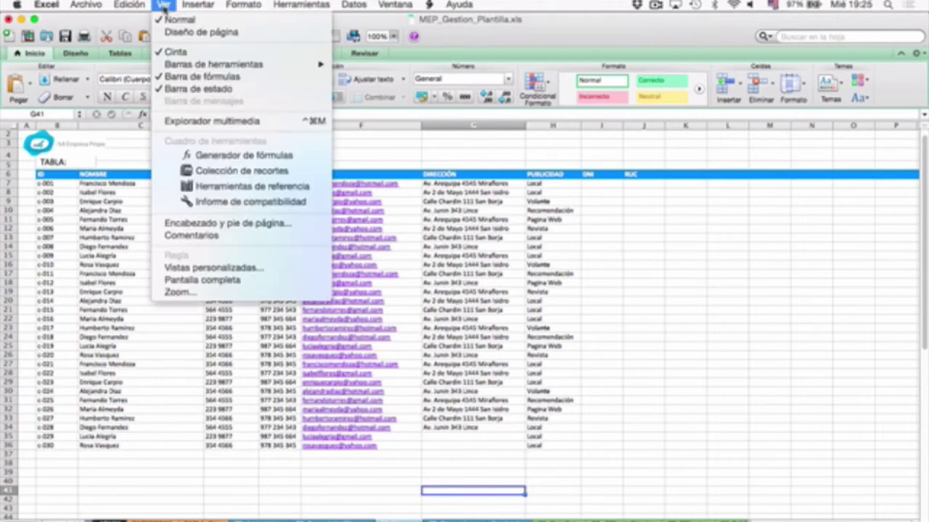
left_click(190, 291)
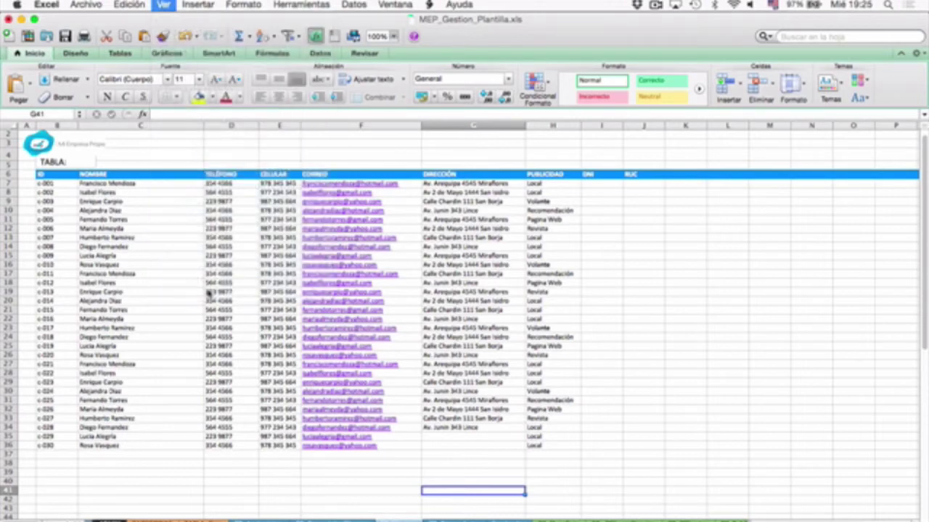
type("35")
key("Return")
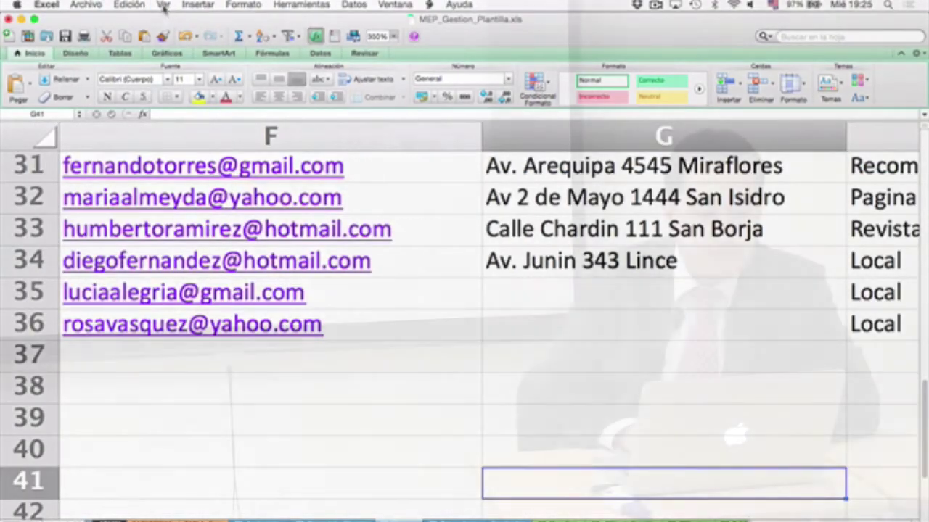
left_click(163, 4)
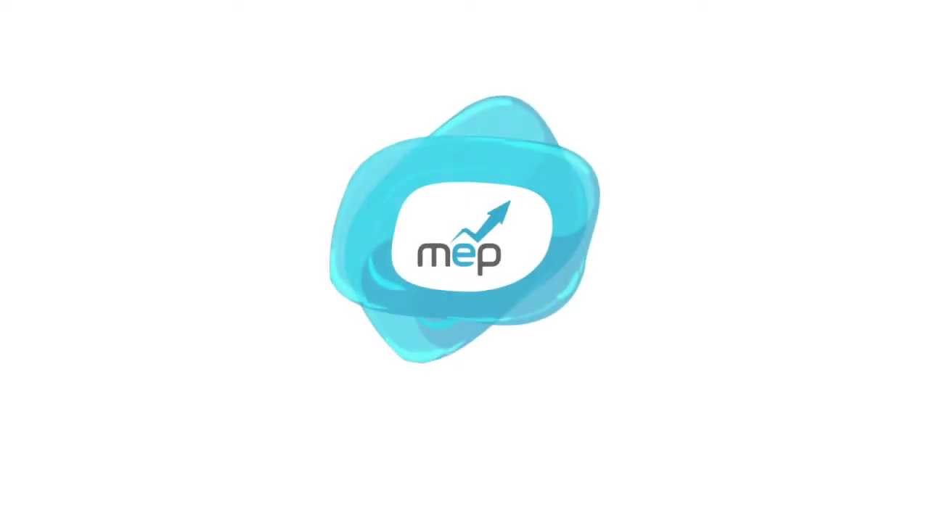